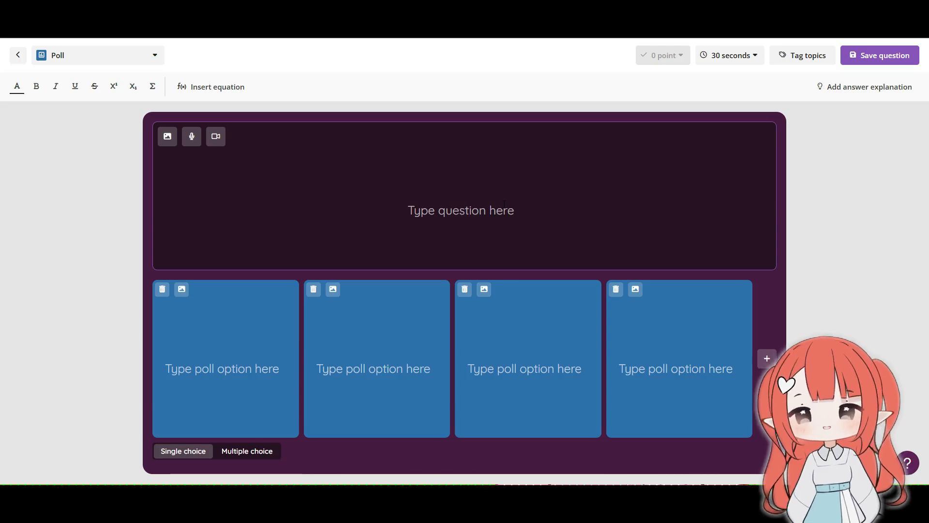
Step: Enter the poll question "Should we discuss climate change next week?"
type("Should")
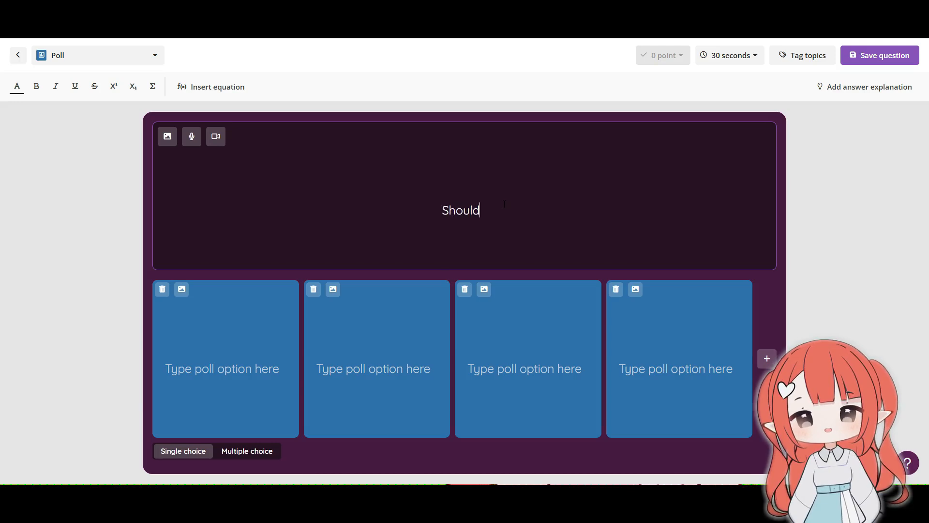
type(" we d")
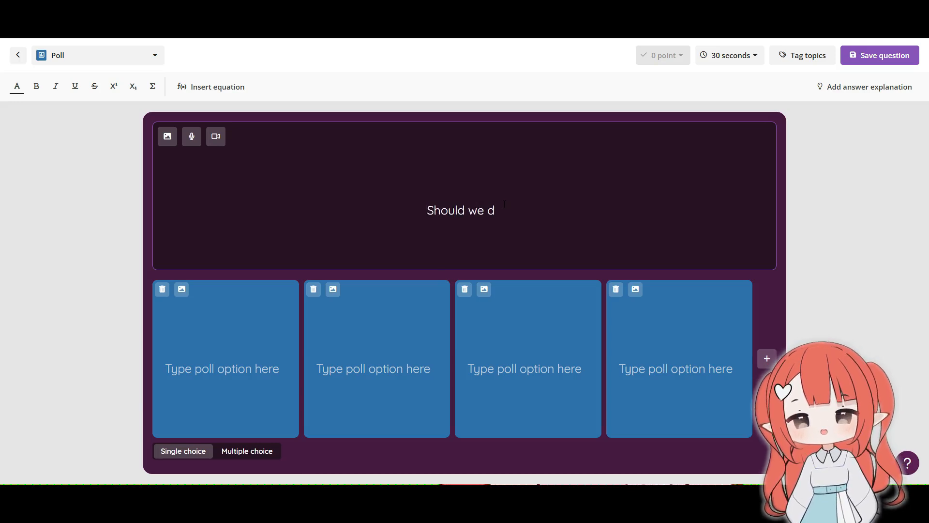
type("iscus")
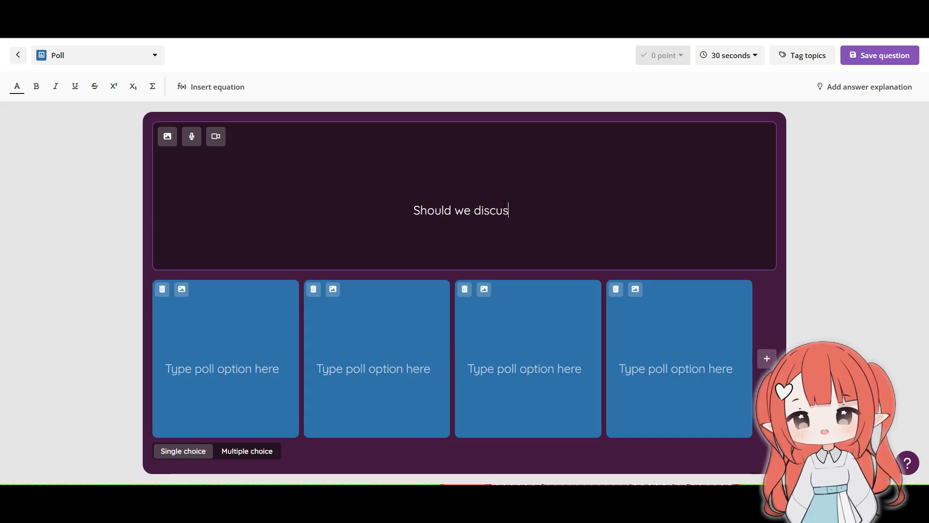
type("s climate chang")
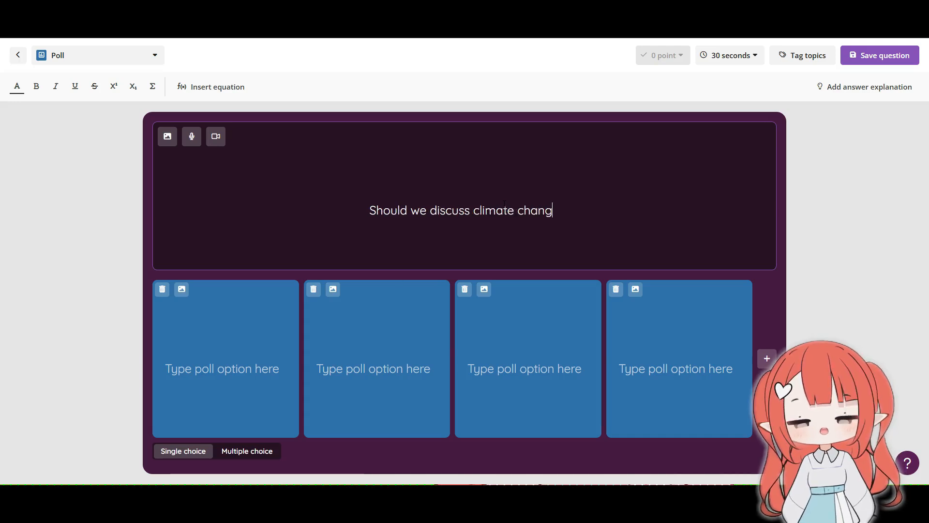
type("e next week")
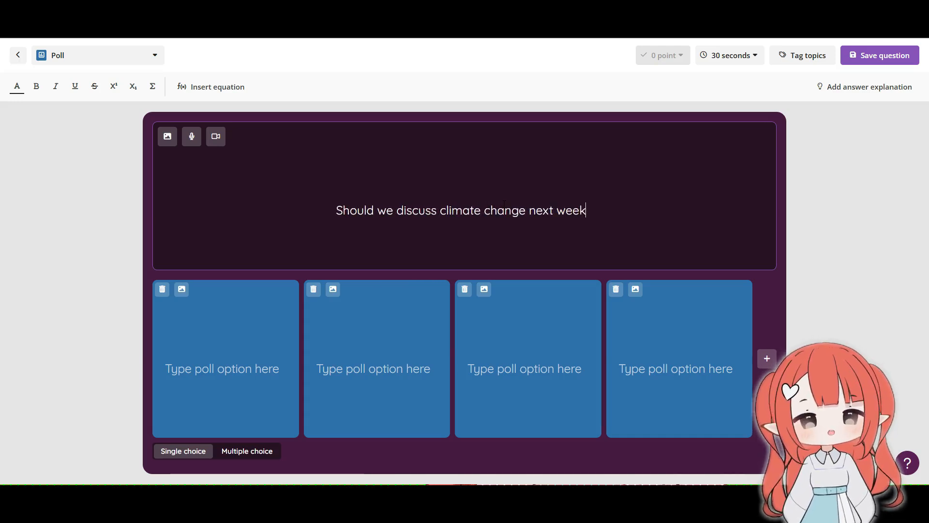
type("?")
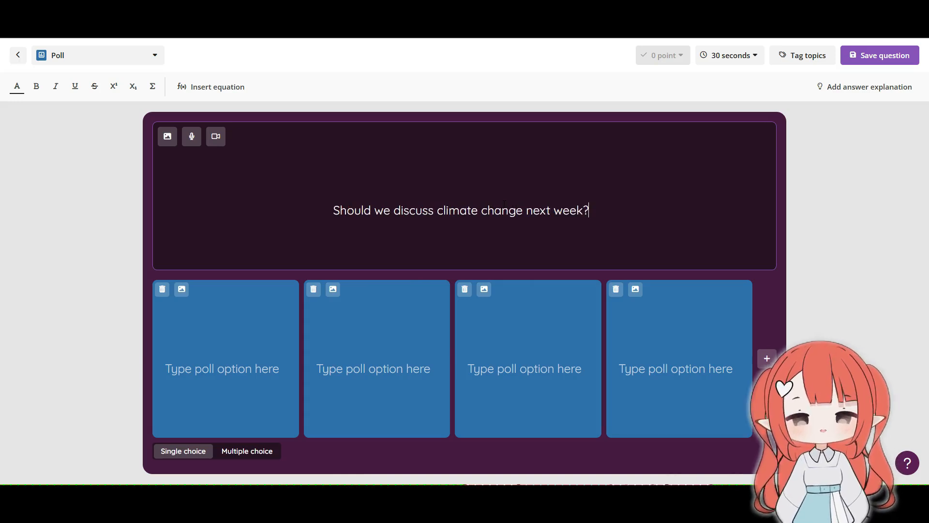
Step: Fill the first three poll options with Yes, No and Maybe, and delete the unused fourth option
left_click(227, 356)
type("Yes")
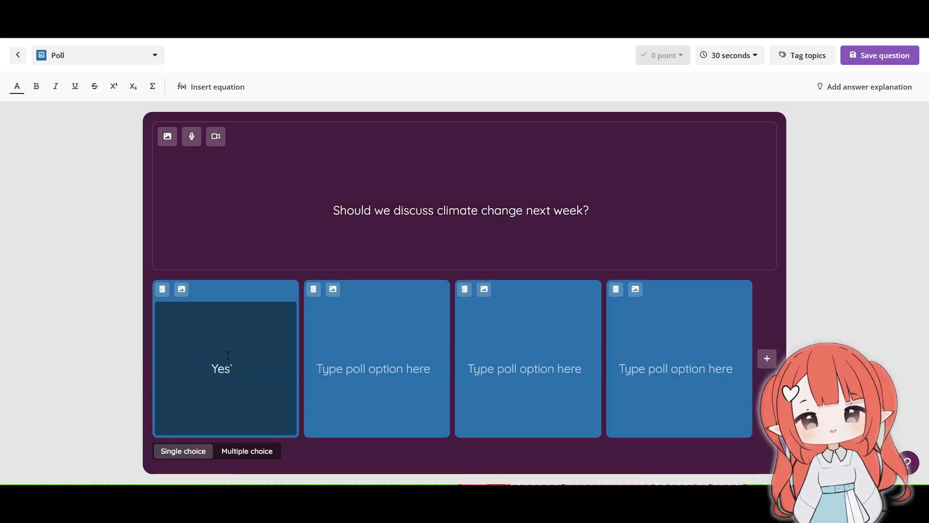
key("Tab")
type("No")
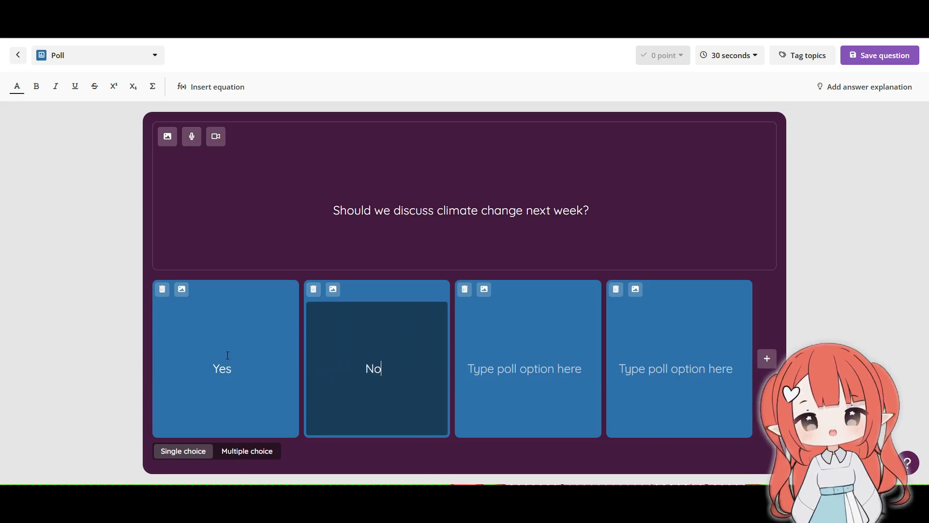
key("Tab")
type("Maybe")
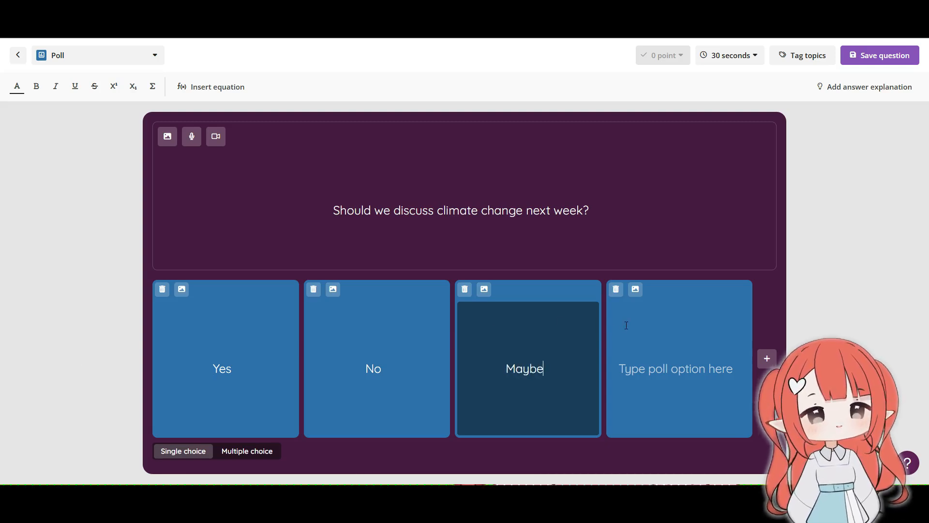
left_click(620, 292)
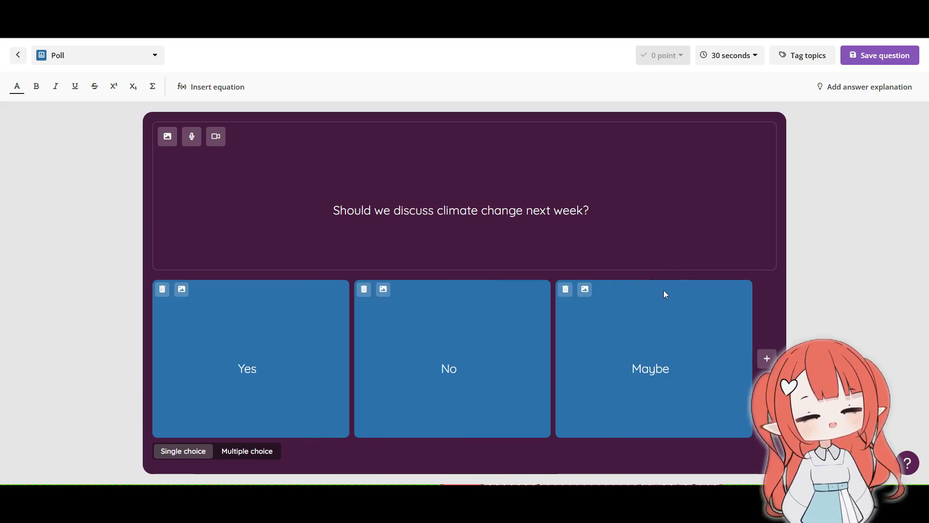
Step: Save the poll question and add a new Math Response question to the quiz
left_click(881, 57)
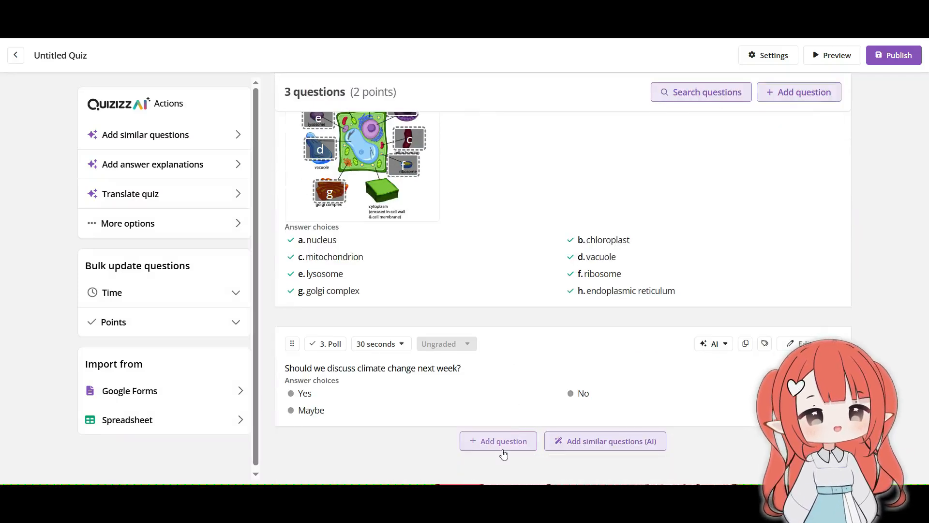
left_click(503, 453)
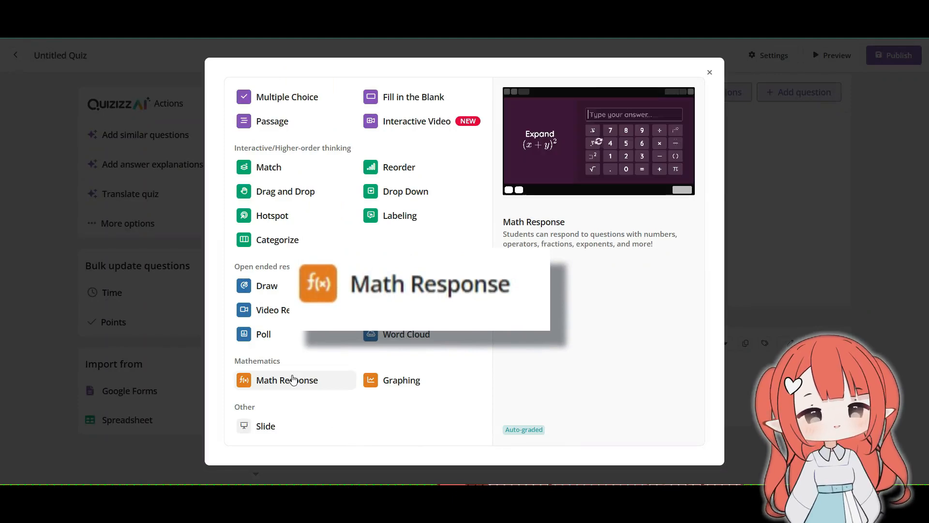
left_click(292, 380)
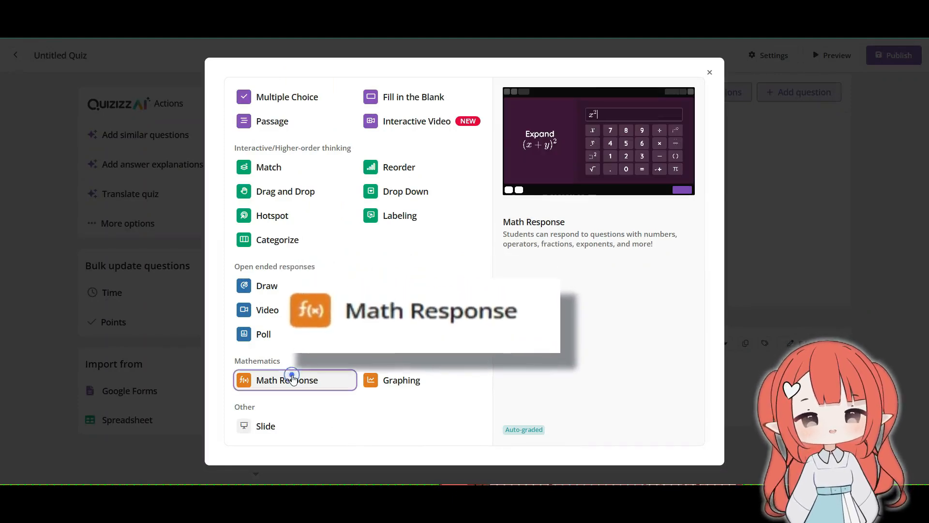
left_click(287, 385)
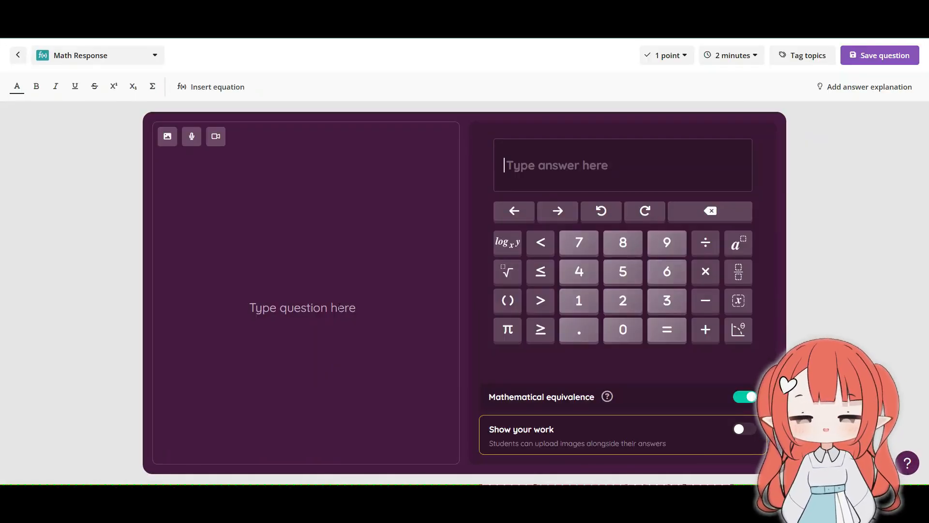
Step: Enter the math question text "Solve 3x + 5 = 20"
left_click(339, 306)
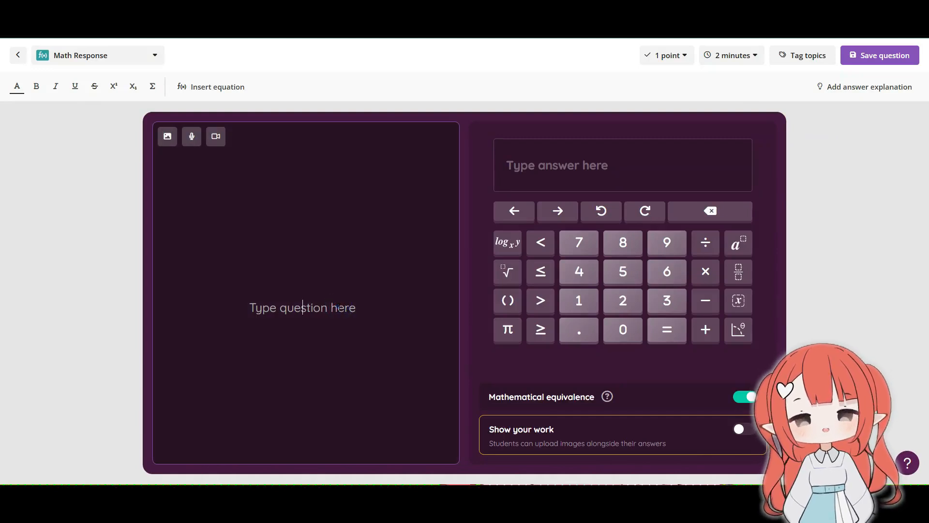
type("T")
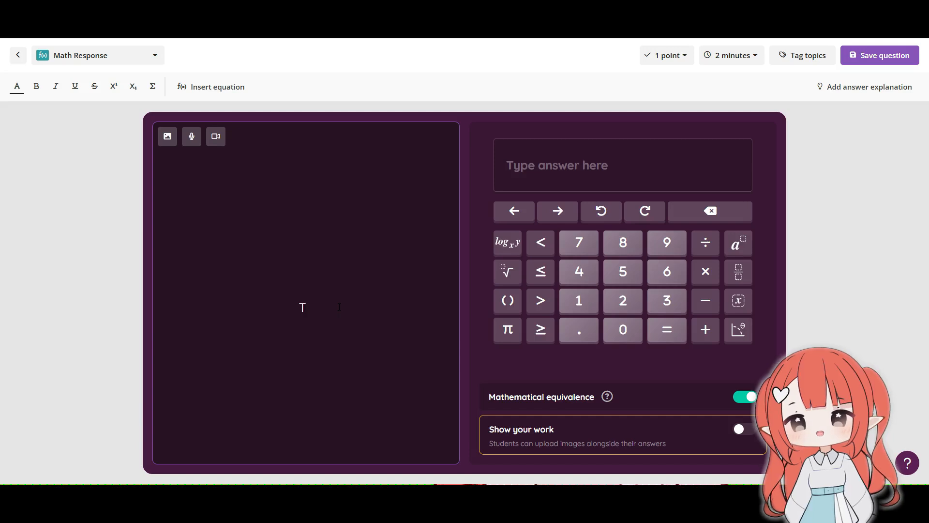
key("BackSpace")
type("Solve")
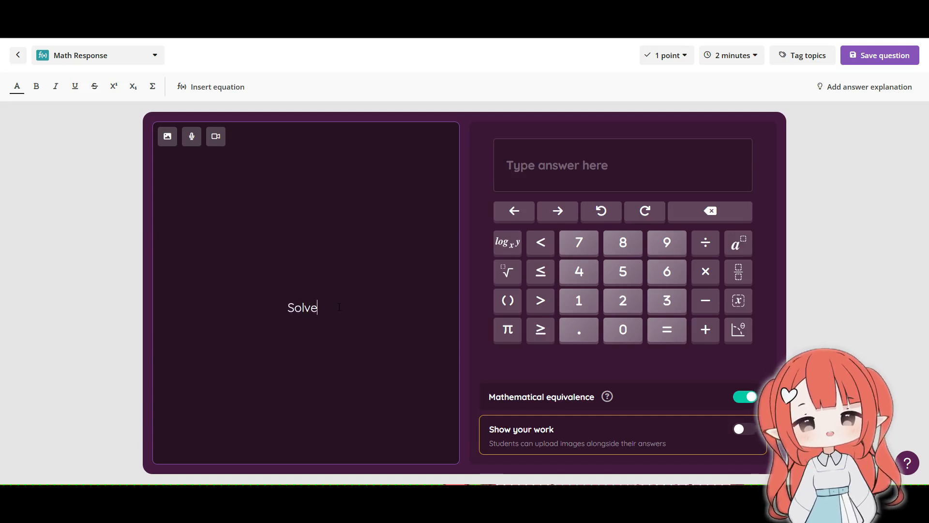
type(" 3")
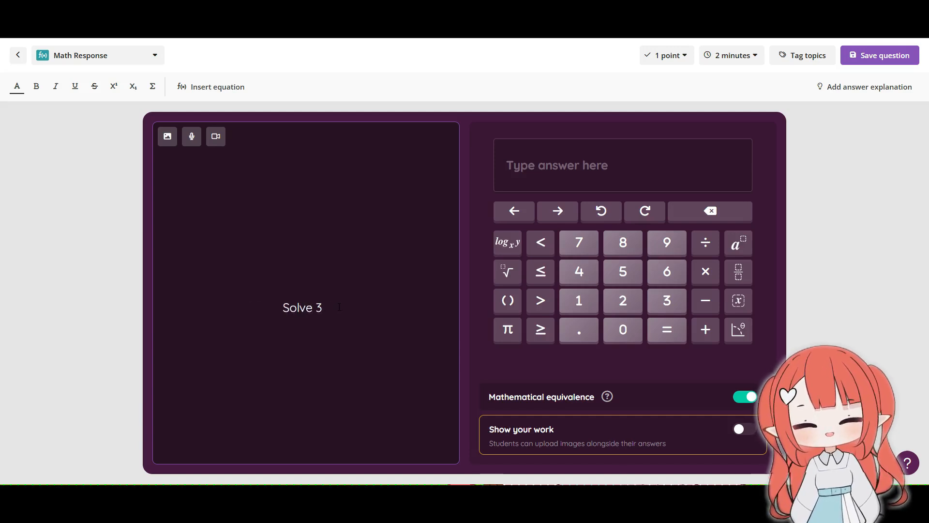
type("x + ")
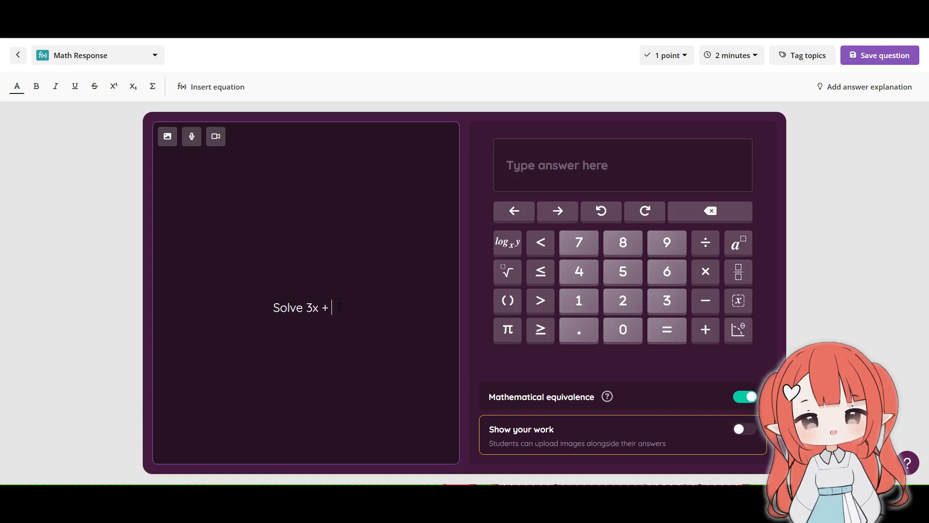
type("5 = 20")
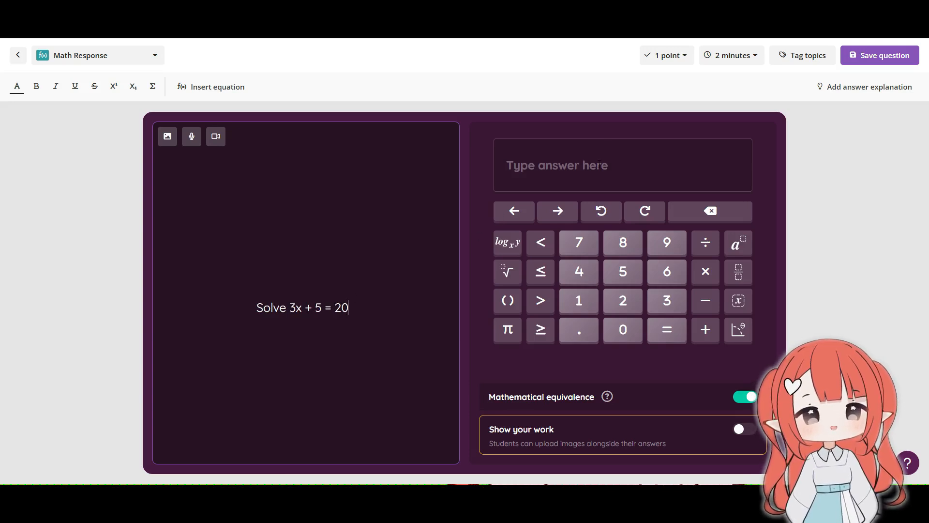
Step: Replace the equation after "Solve" in the question text with "1 + 2 = ?"
left_click(290, 307, "shift")
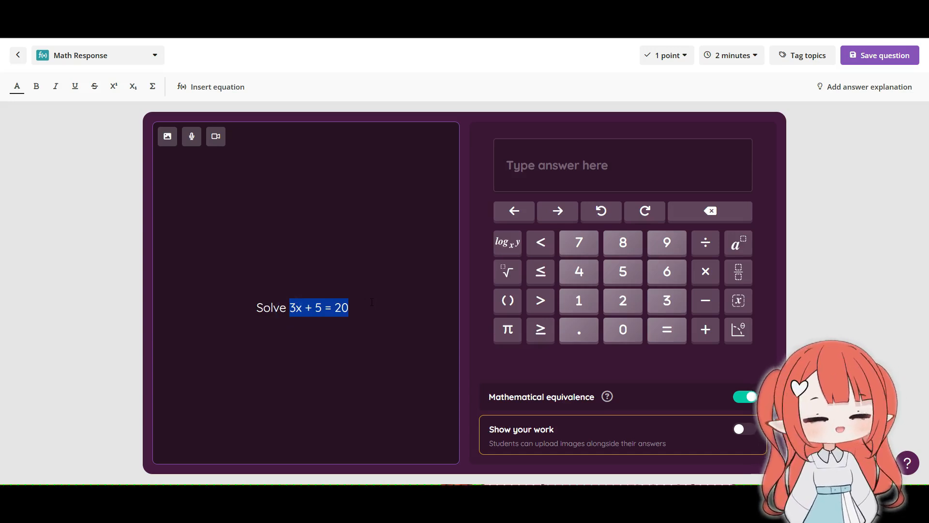
type("1")
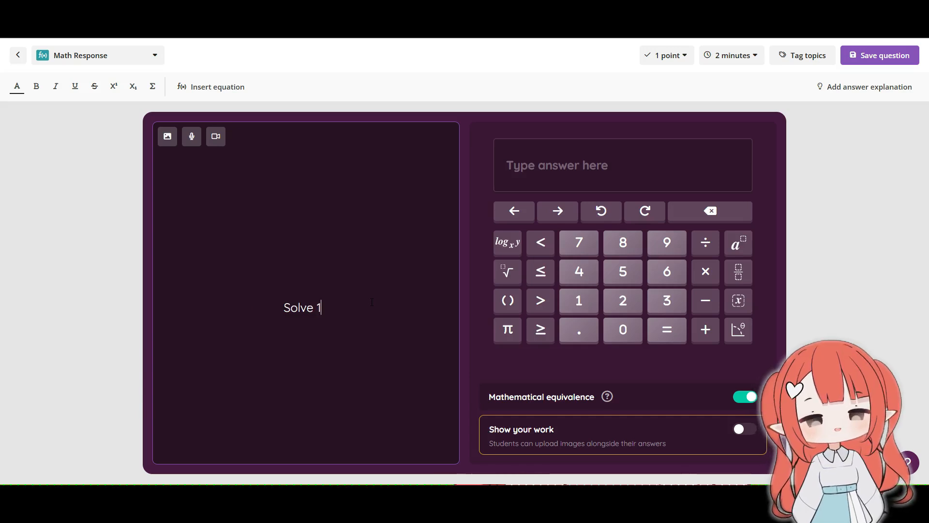
type(" + 2")
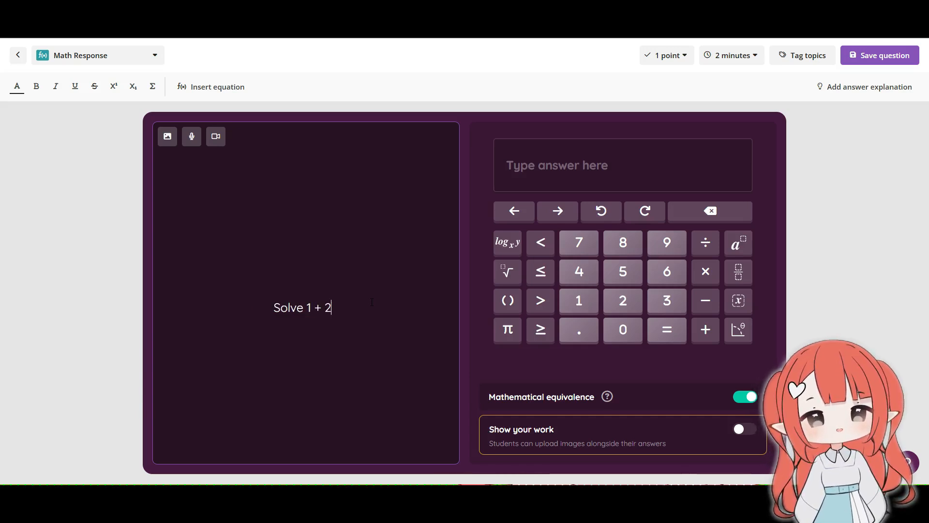
type(" = ?")
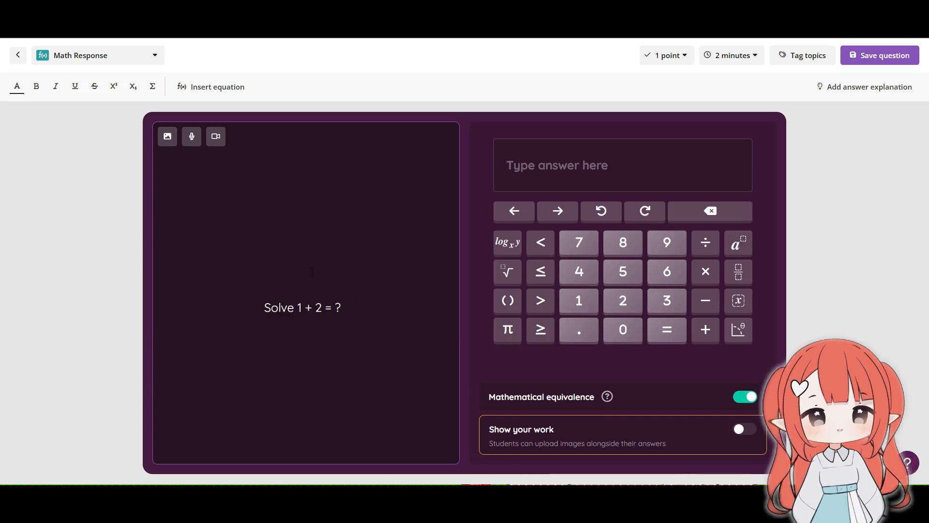
Step: Set the math question's answer to 3 and save the question
left_click(618, 160)
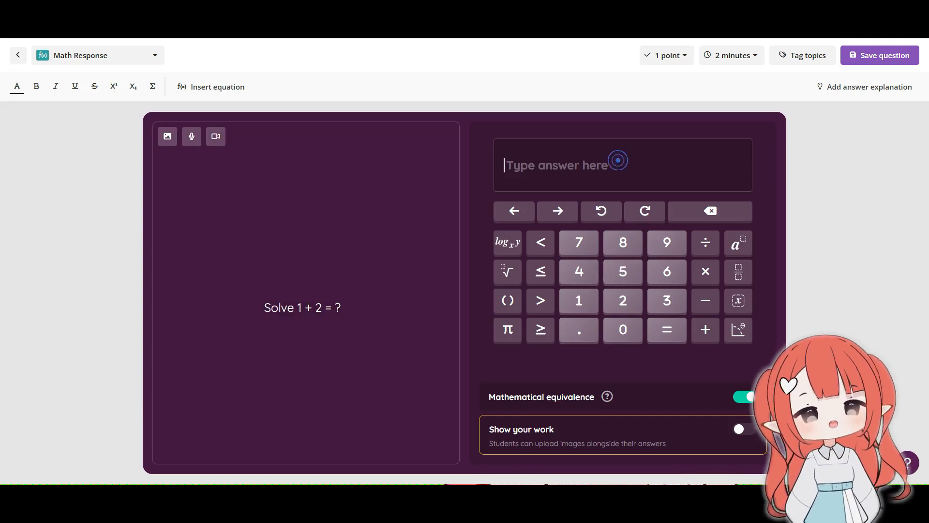
left_click(678, 304)
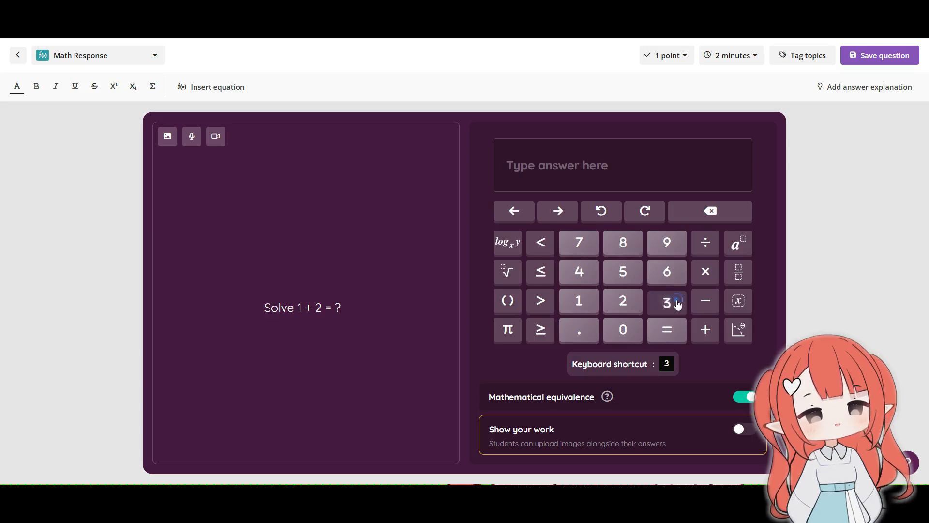
left_click(871, 56)
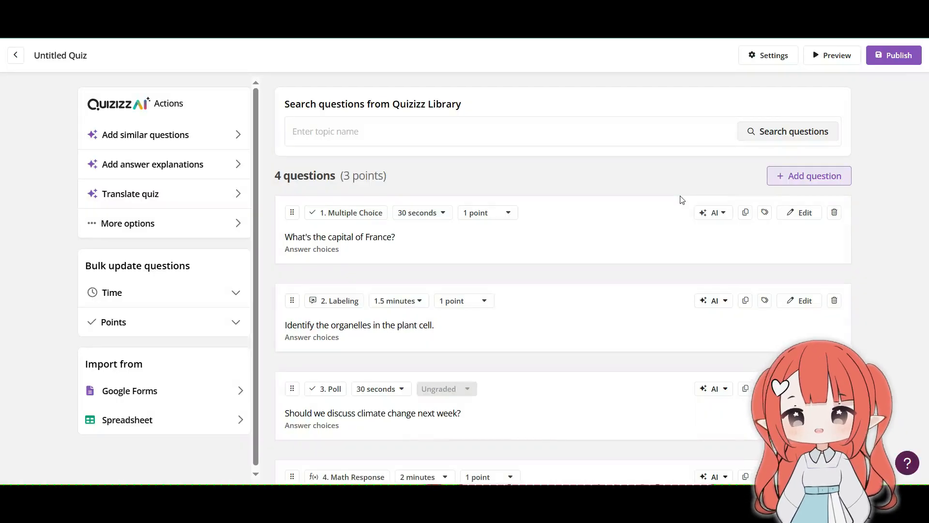
scroll(682, 199, "down", 8)
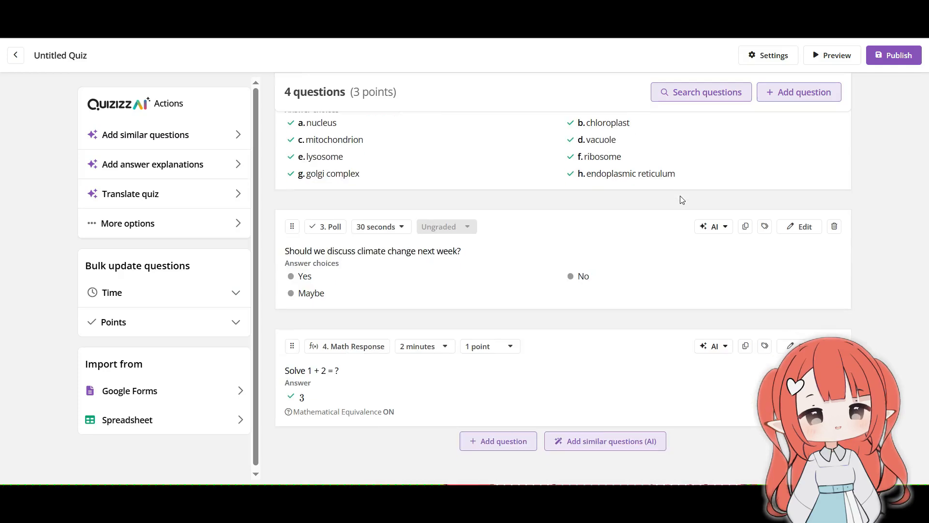
left_click(489, 442)
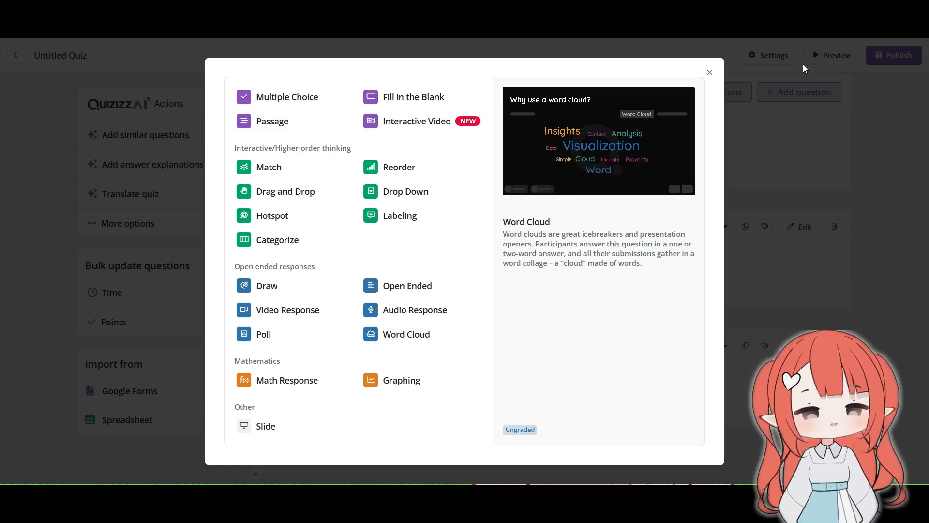
left_click(711, 73)
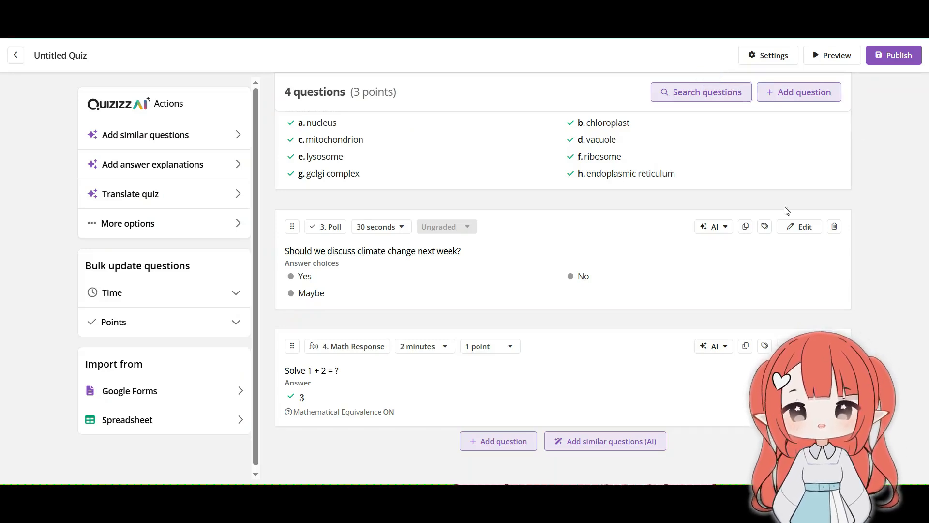
Step: Name the quiz "Quizizz 1" in the quiz settings
scroll(843, 285, "up", 4)
scroll(845, 290, "up", 3)
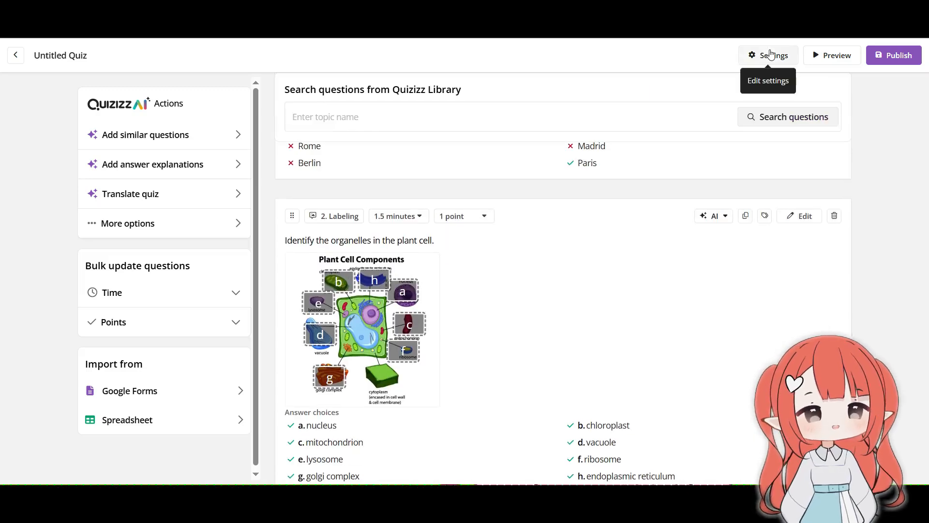
left_click(772, 54)
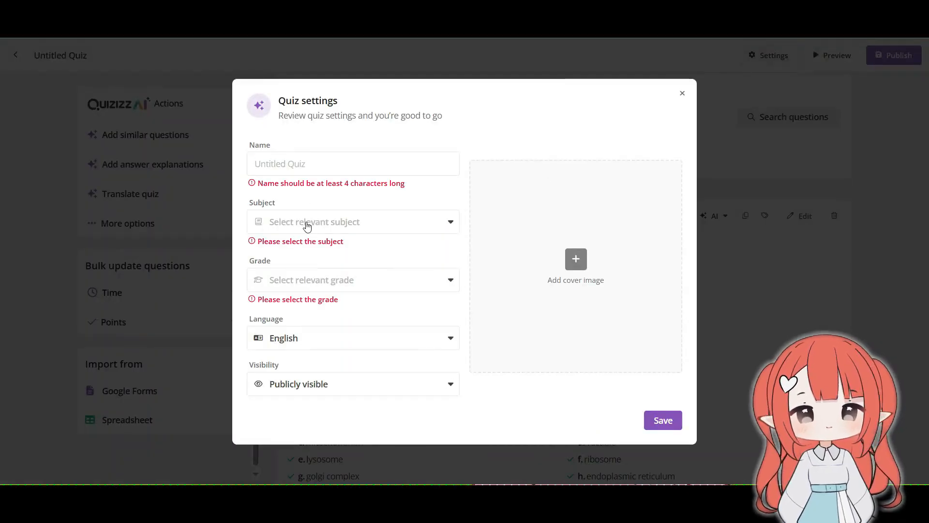
left_click(345, 164)
type("Quiz")
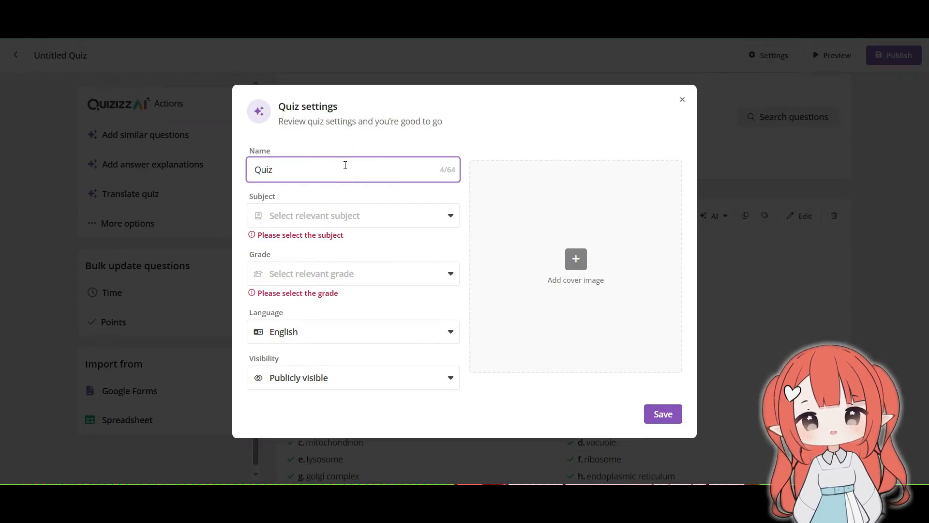
type("izz 1")
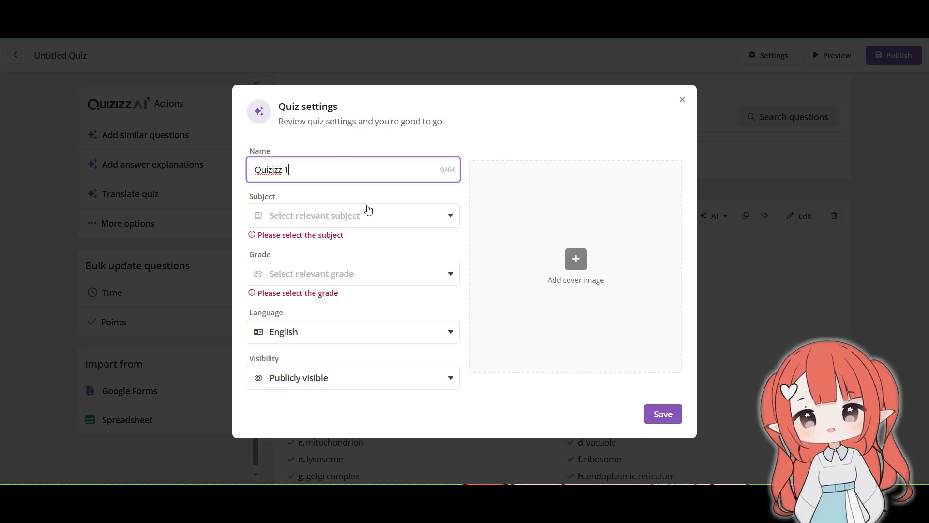
Step: Set the quiz's subject to Fun in the quiz settings
left_click(368, 209)
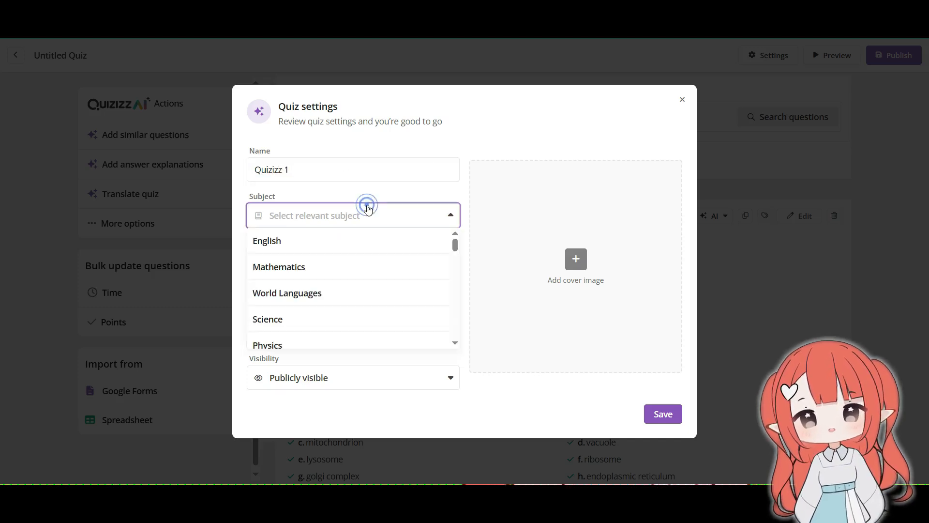
scroll(379, 252, "down", 3)
scroll(379, 252, "down", 10)
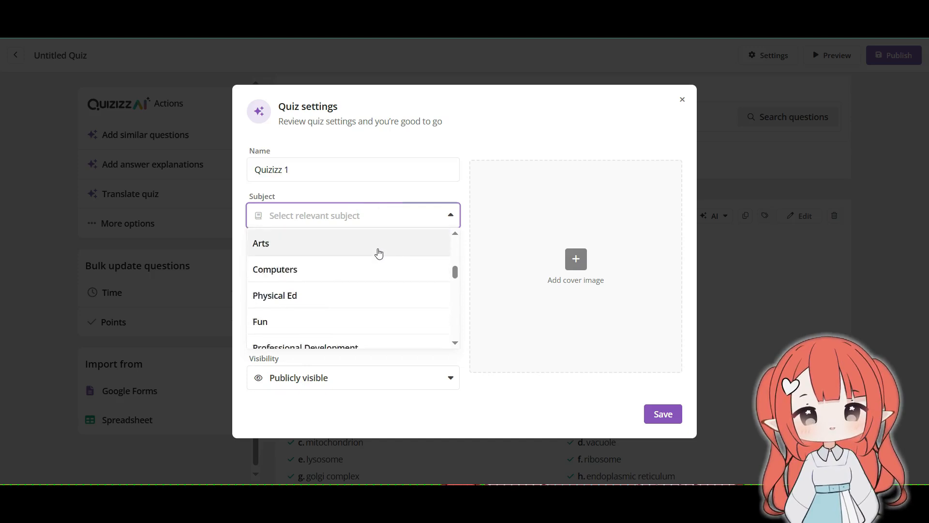
scroll(378, 252, "up", 2)
scroll(377, 253, "up", 5)
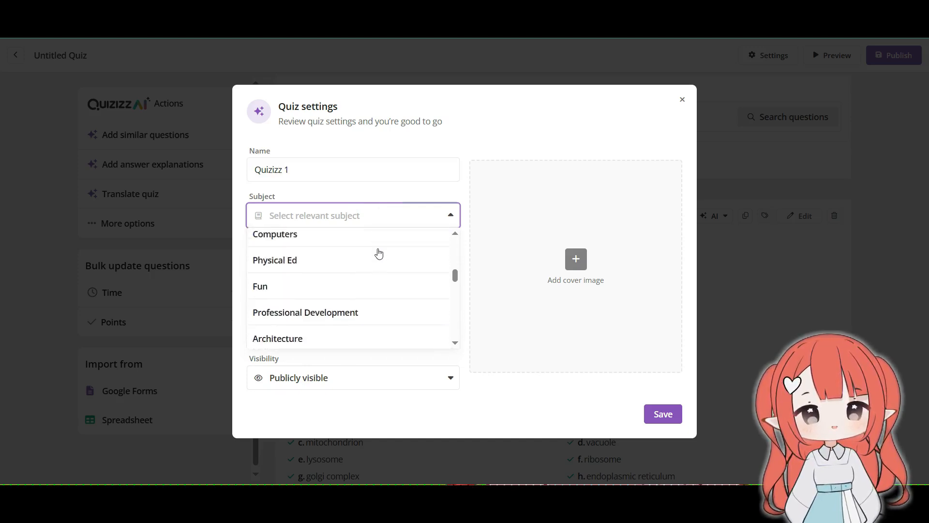
left_click(318, 344)
Step: Set the quiz's grade to Professional Development
left_click(350, 268)
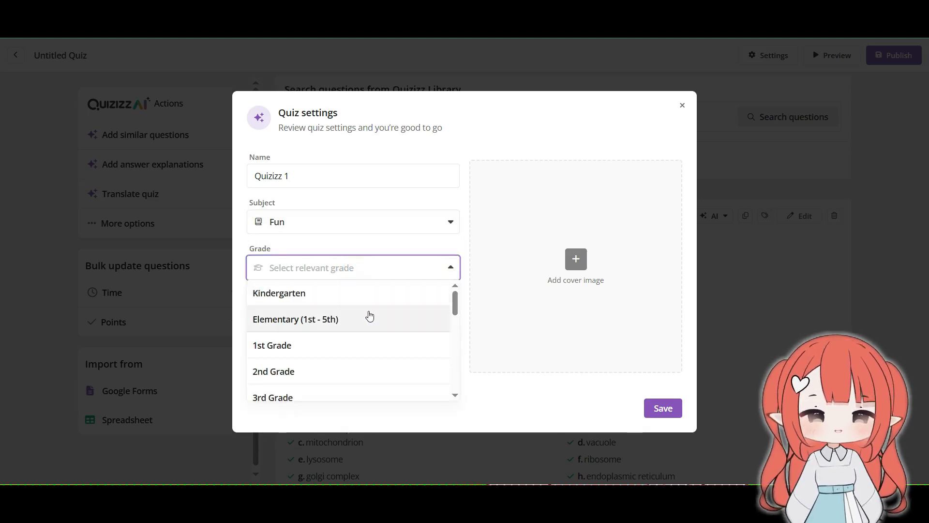
scroll(352, 304, "down", 8)
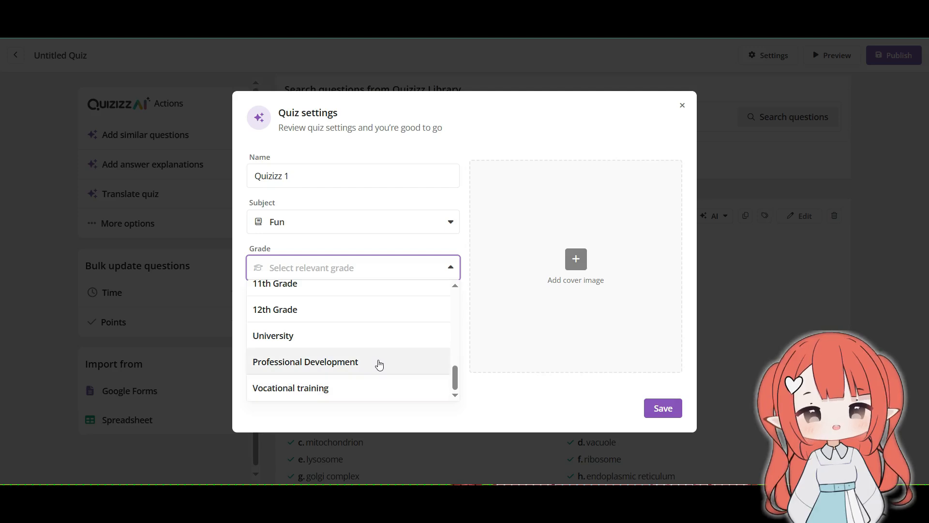
left_click(379, 364)
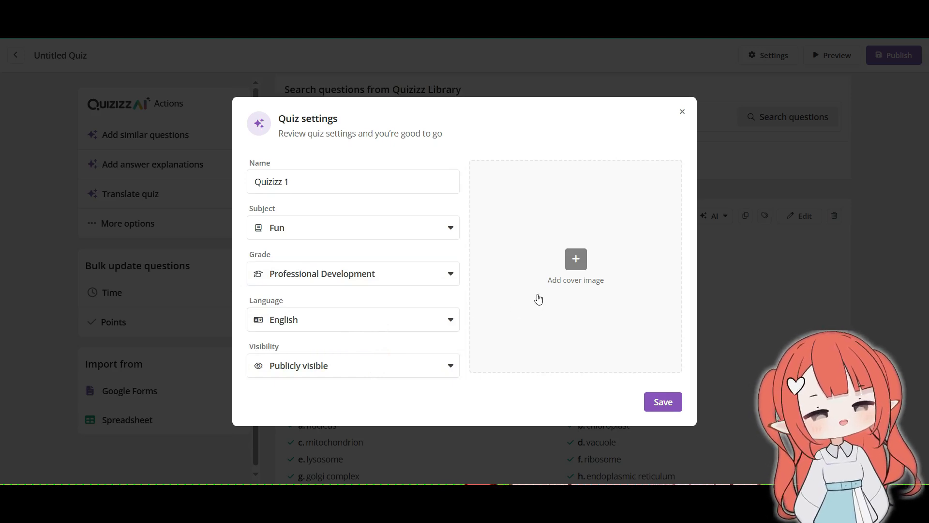
Step: Examine the upload, search and paste-link options for adding a cover image, and close the image dialog without adding one
left_click(539, 299)
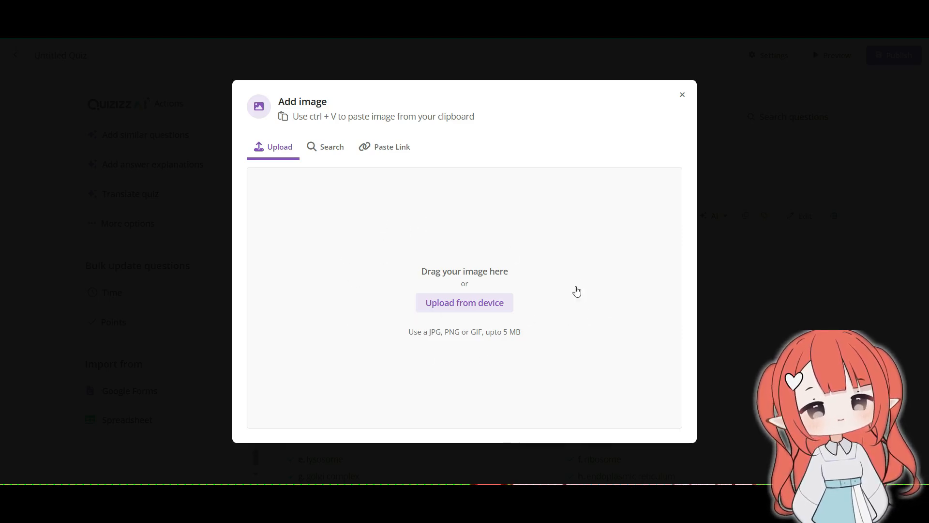
left_click(333, 141)
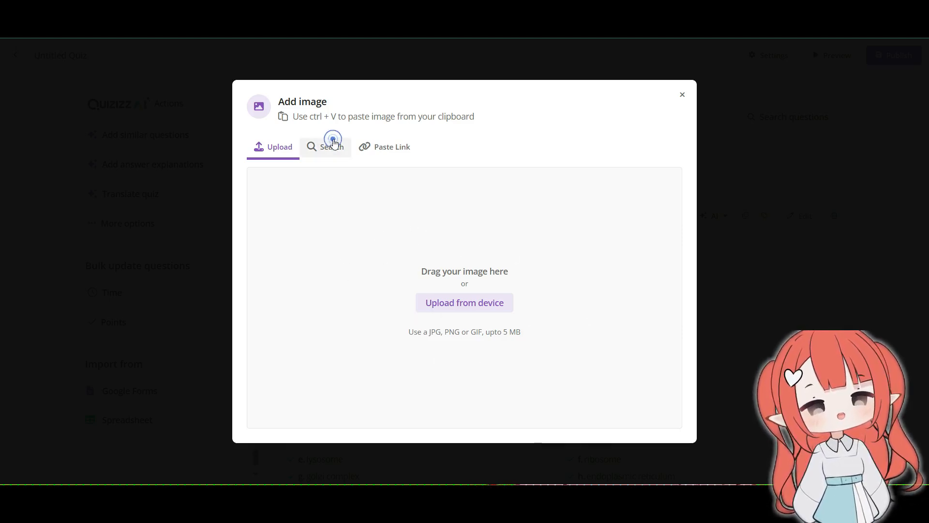
left_click(372, 149)
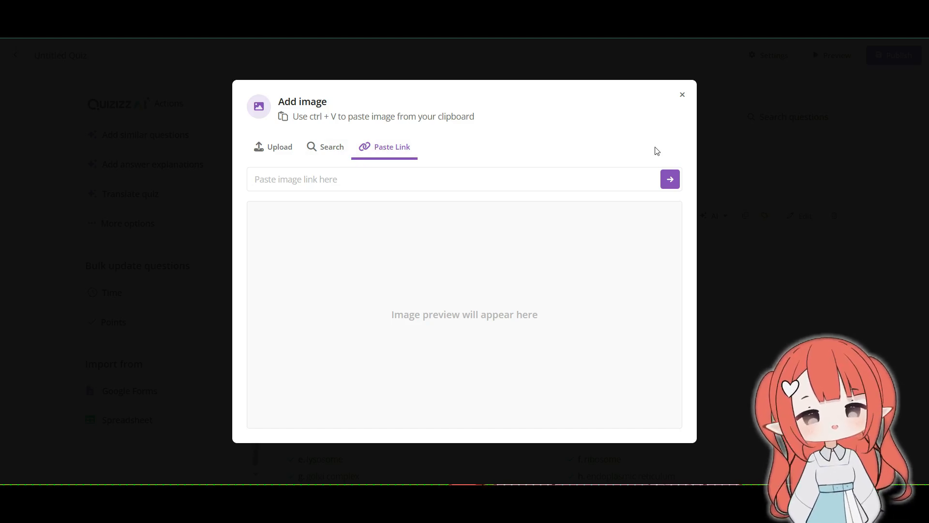
left_click(683, 102)
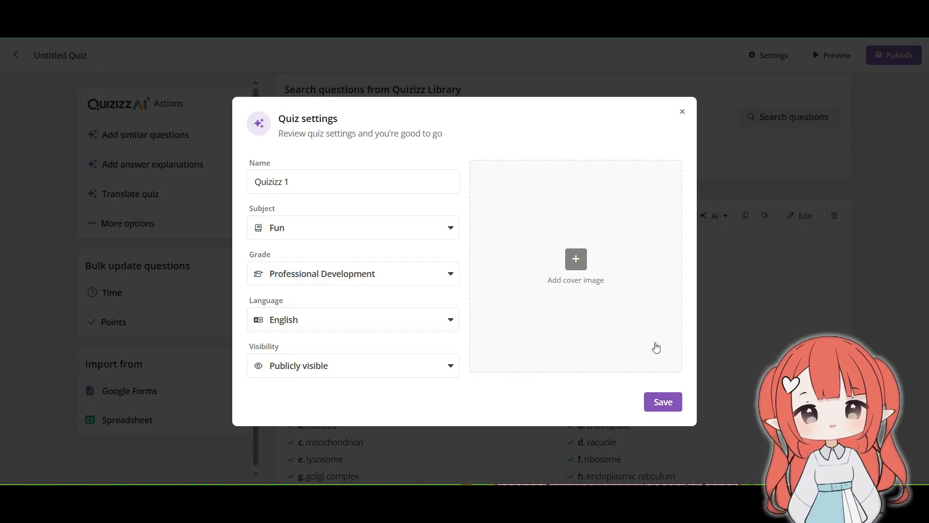
Step: Save the quiz settings and publish the quiz
left_click(672, 403)
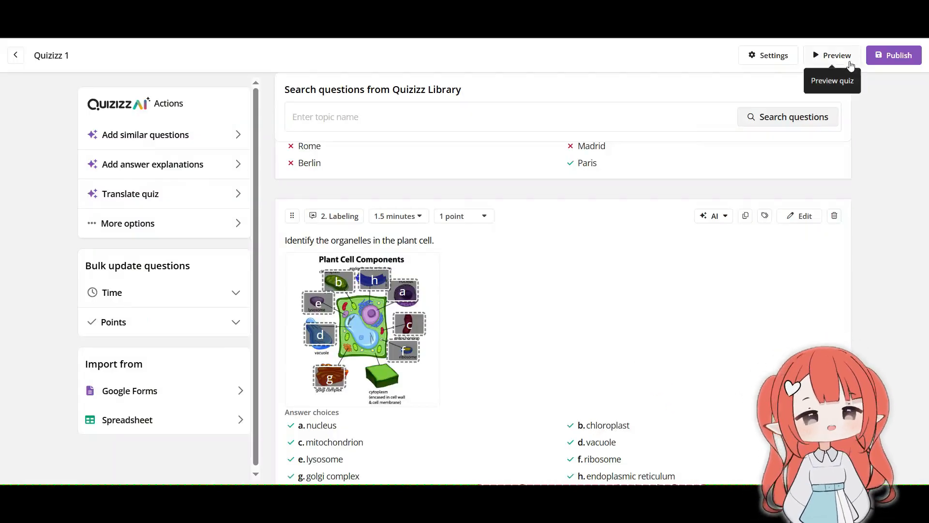
left_click(906, 55)
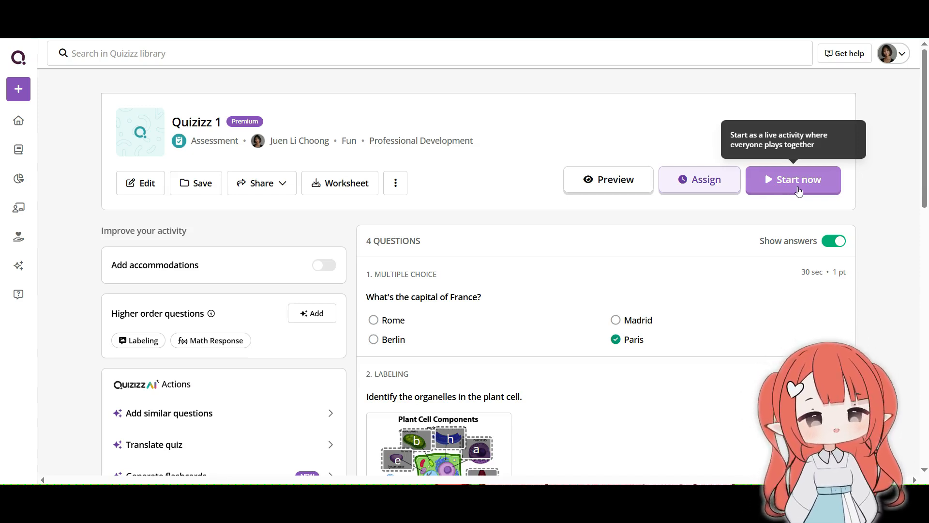
Step: Review the assignment details and Mastery and Learning mode settings for the published quiz, and leave without assigning it
left_click(726, 193)
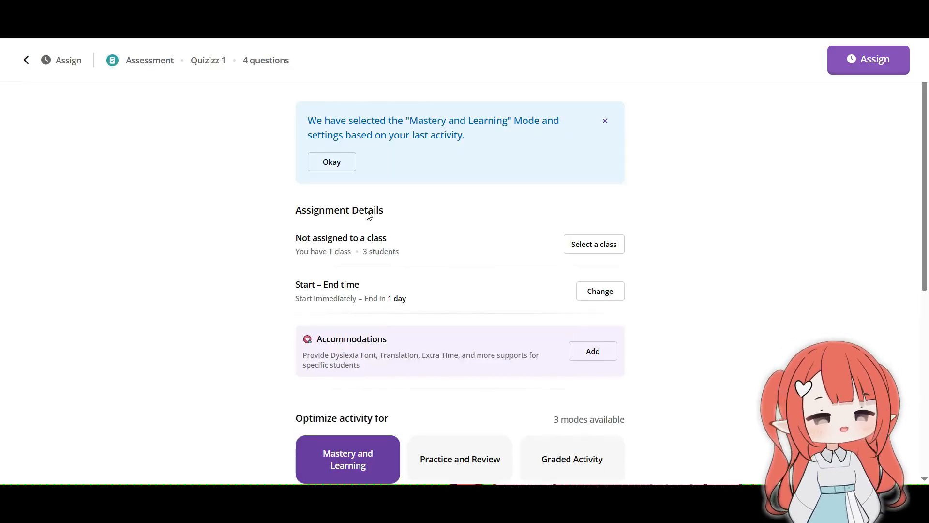
scroll(729, 183, "down", 5)
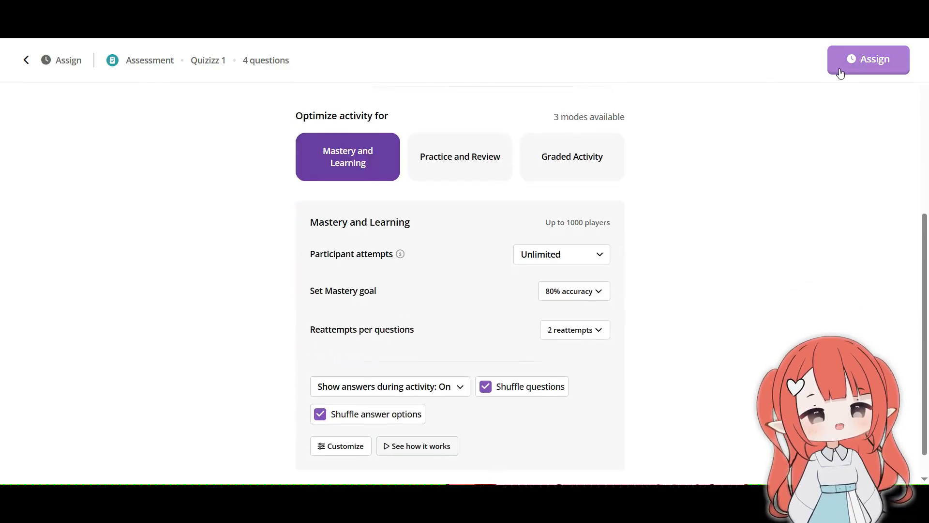
left_click(26, 62)
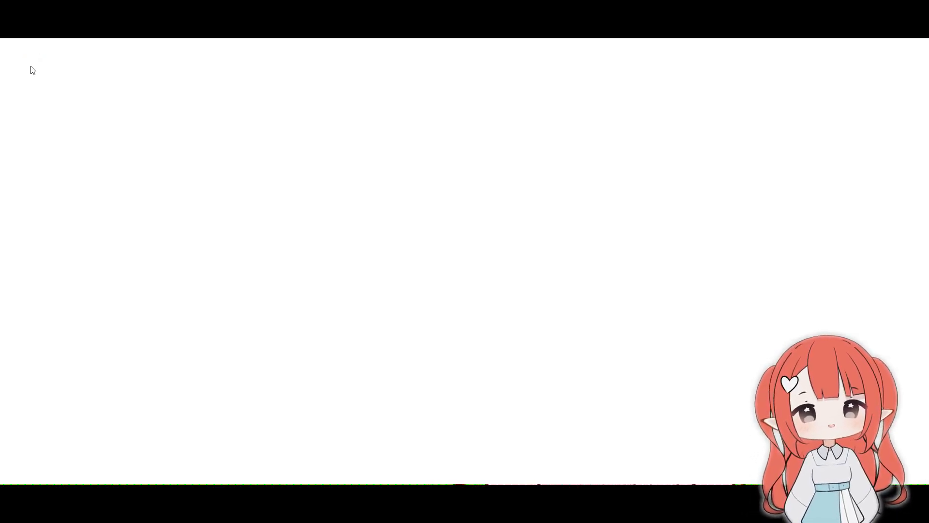